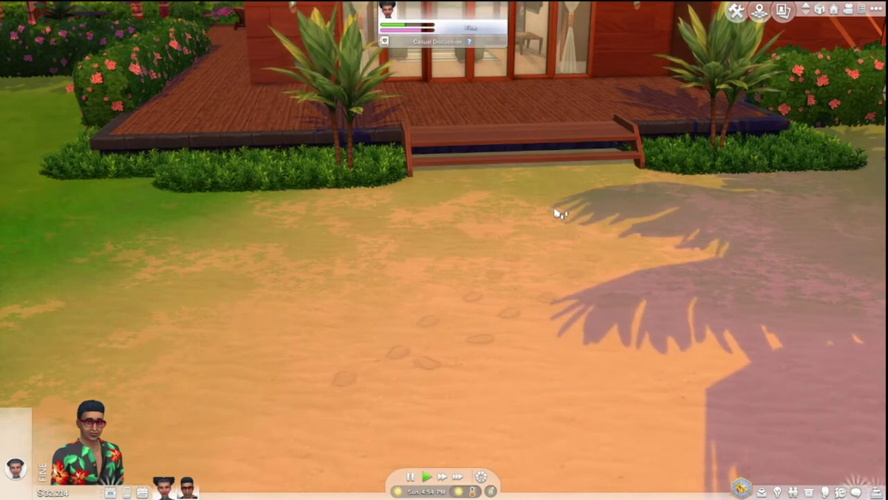
Step: Save the current game and exit The Sims 4
key(Tab)
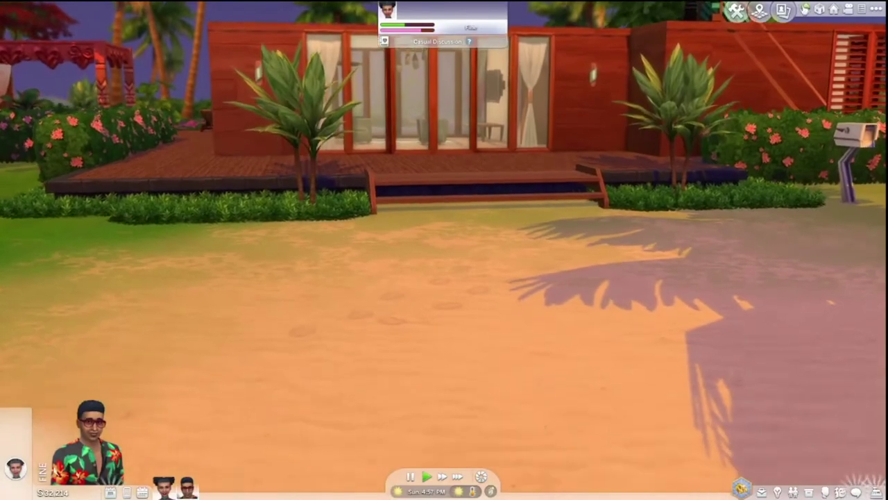
key(Tab)
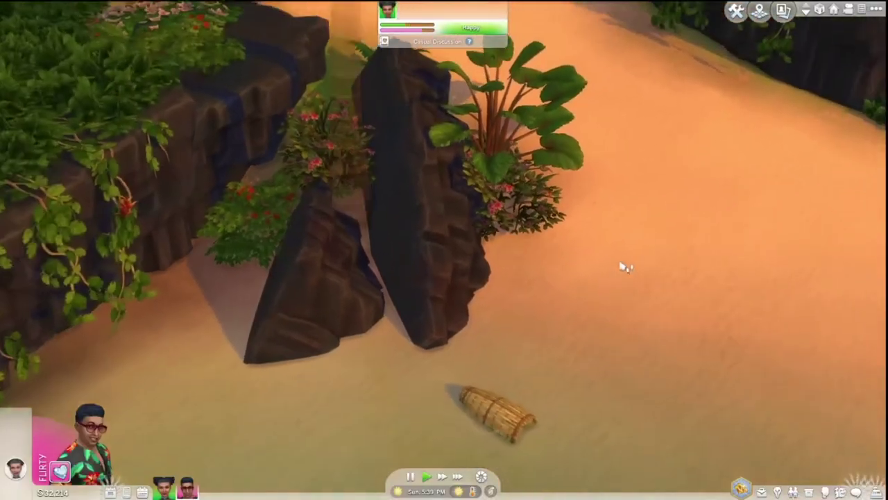
click(878, 8)
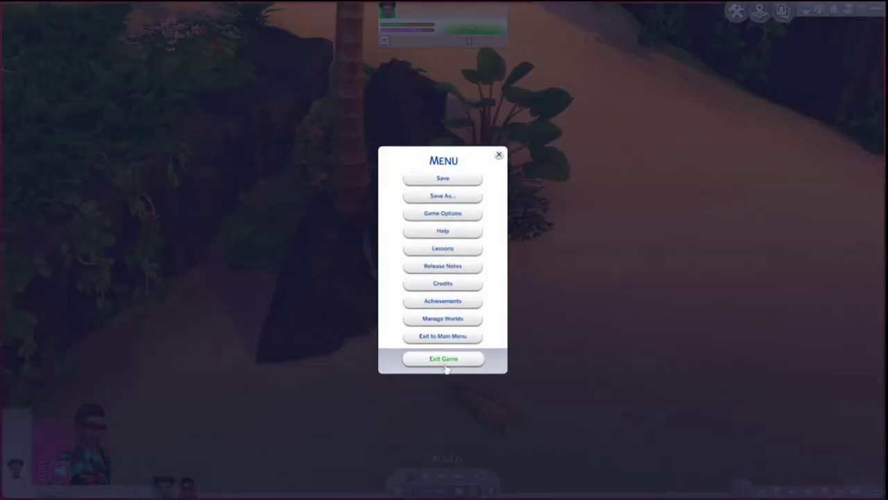
click(446, 359)
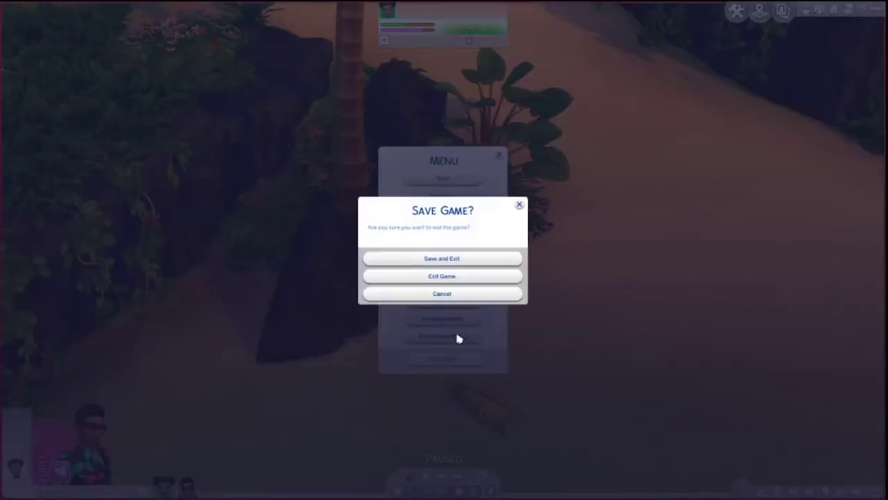
click(475, 259)
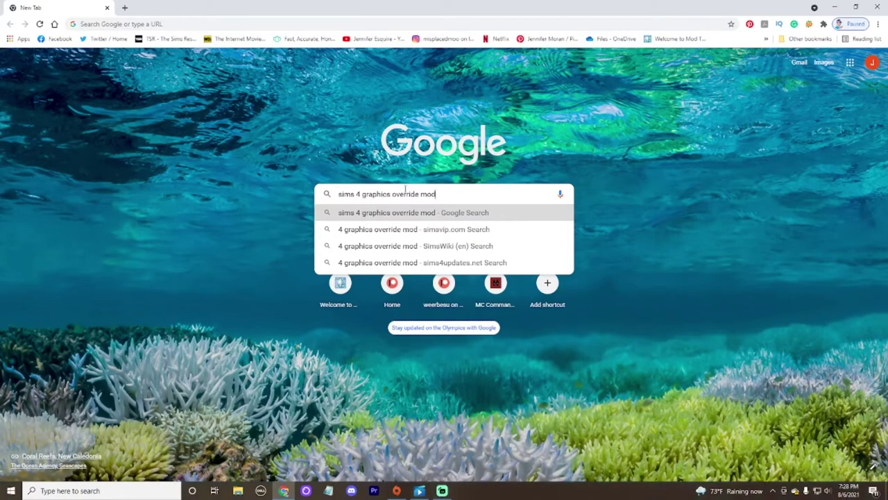
Step: Search Google for "sims 4 graphics override mod" and open the article "Graphics Overhaul for The Sims 4 and How to Install It"
key(Return)
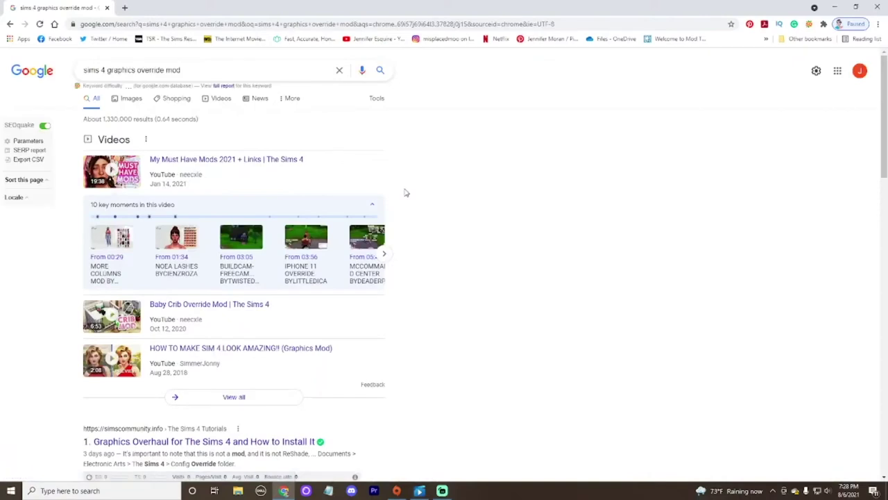
scroll(406, 192, down, 3)
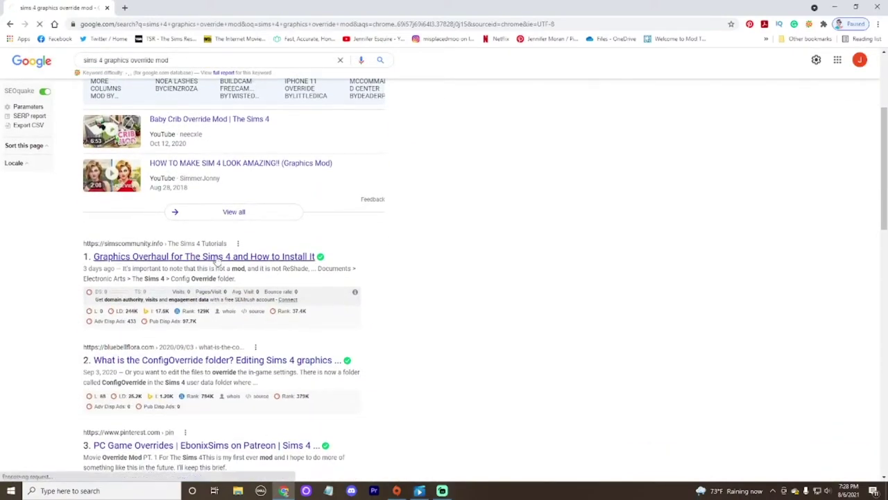
click(217, 257)
Step: Find the graphics overhaul's download link in the article and follow it to the Patreon post
scroll(306, 266, down, 1)
scroll(345, 266, down, 6)
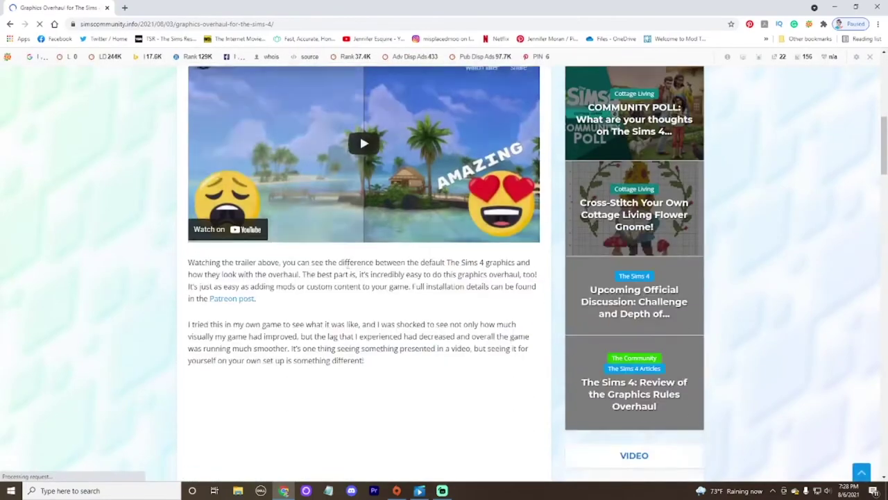
scroll(347, 267, down, 15)
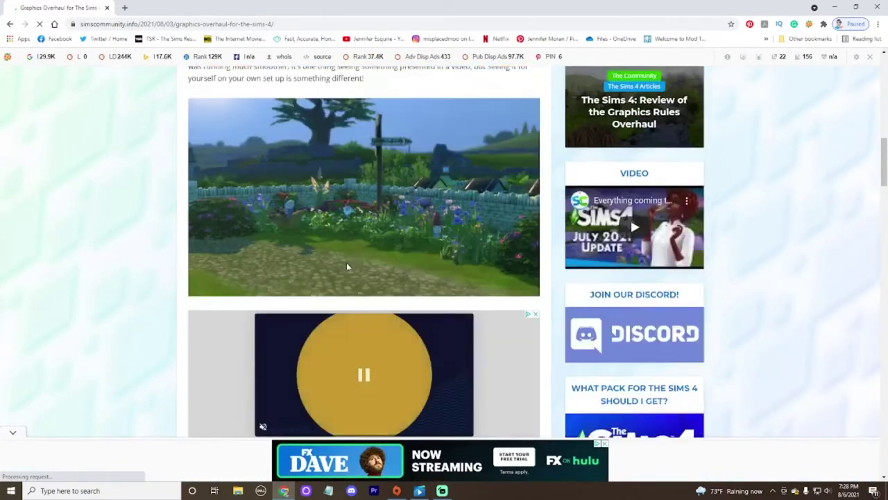
scroll(348, 268, down, 3)
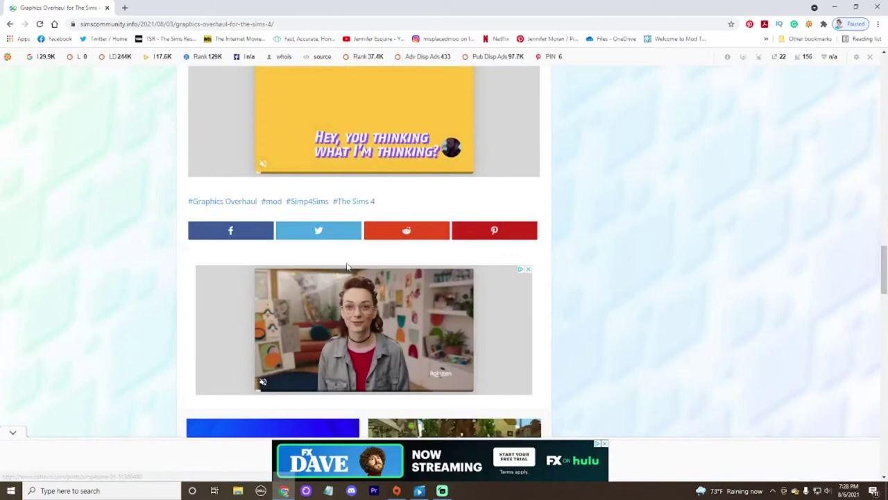
scroll(347, 267, up, 4)
scroll(348, 268, up, 1)
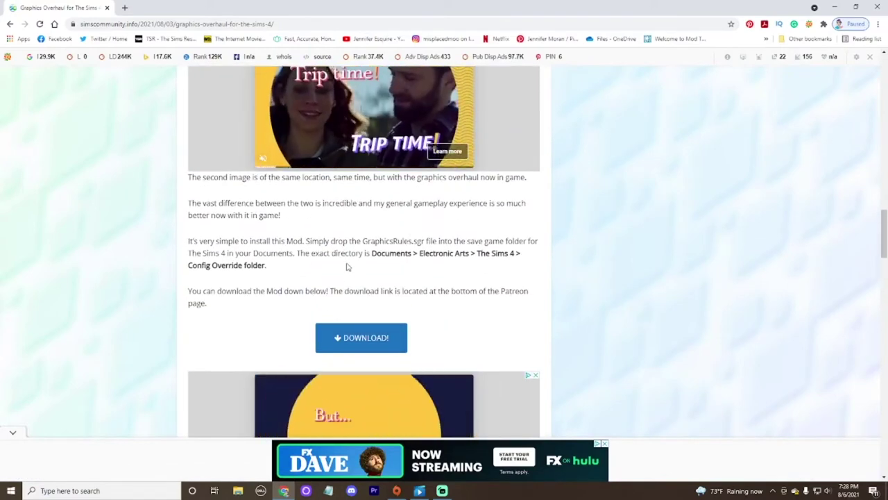
click(357, 346)
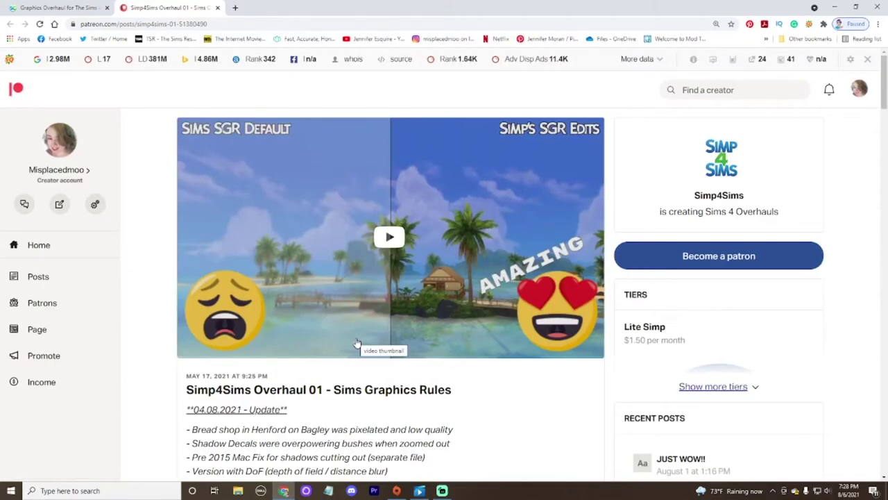
Step: Download the regular SGR file without DOF from the Patreon post and save it as GraphicsRules in the Videos folder
scroll(357, 343, down, 3)
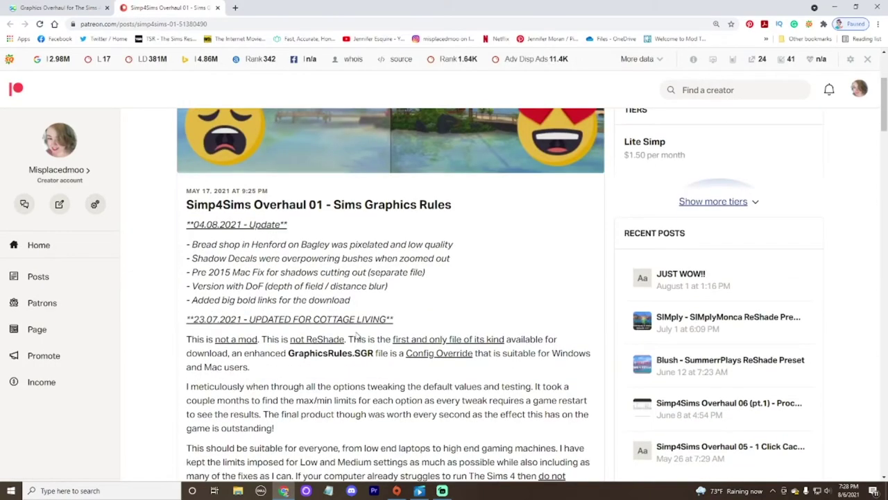
scroll(357, 336, down, 13)
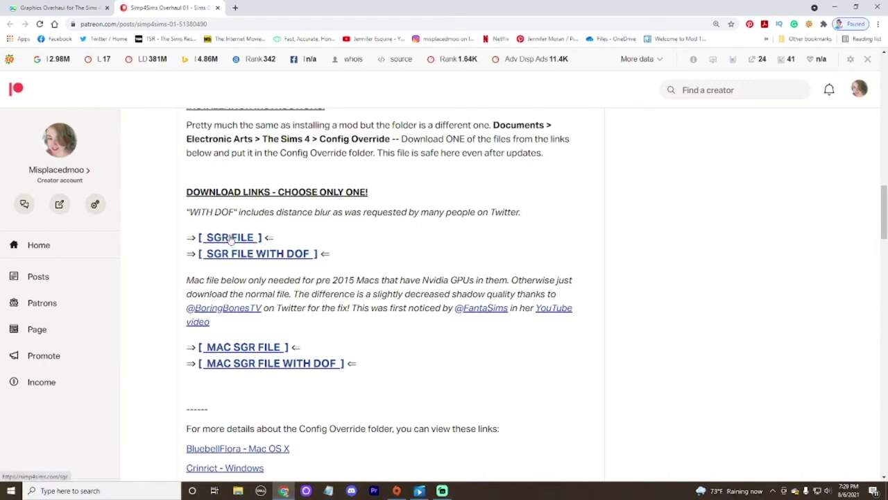
click(231, 239)
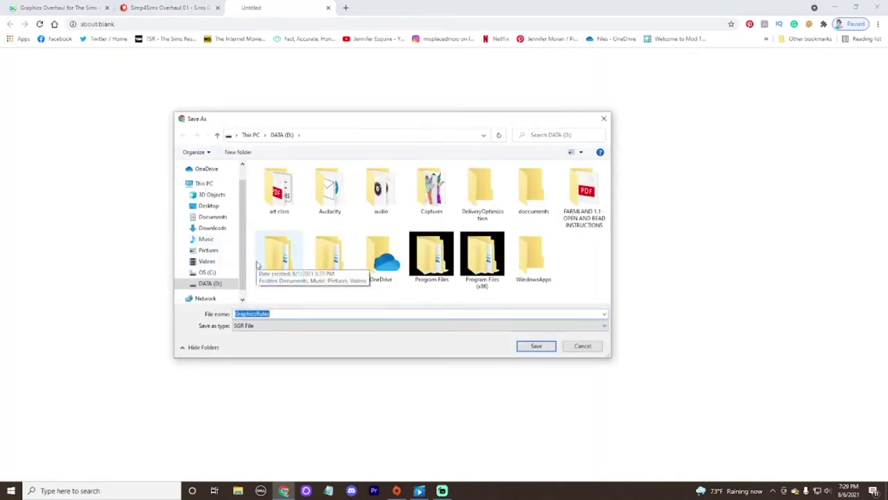
click(215, 263)
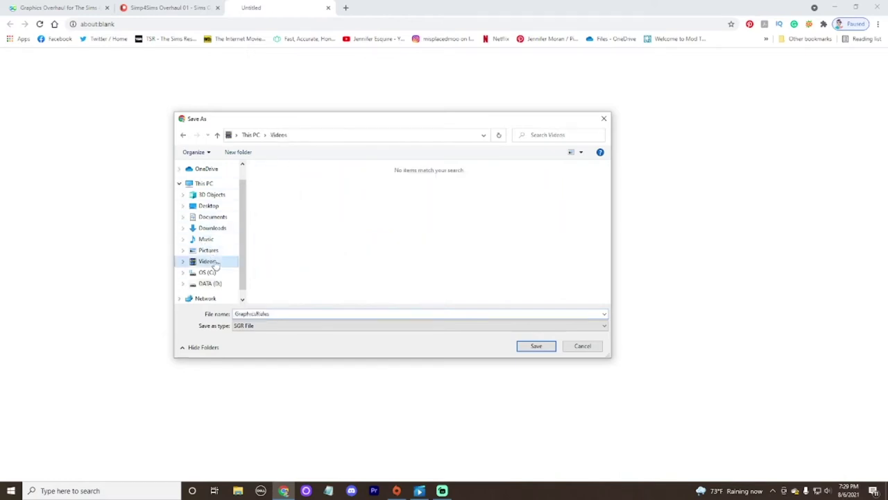
click(536, 346)
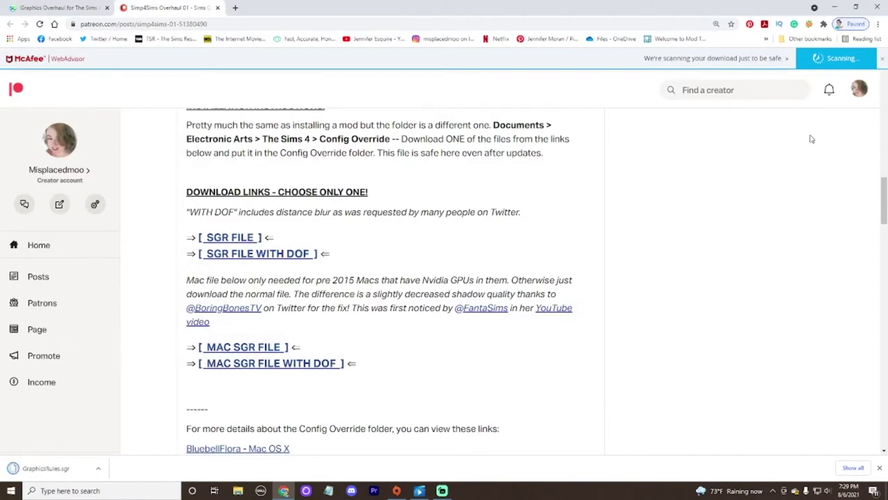
Step: Switch to File Explorer and put the GraphicsRules.sgr file from the Videos folder on the clipboard
click(834, 7)
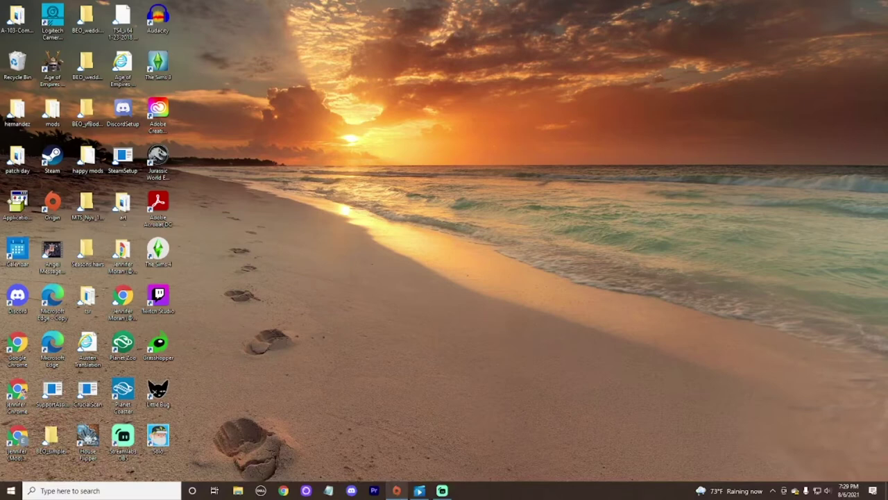
click(238, 491)
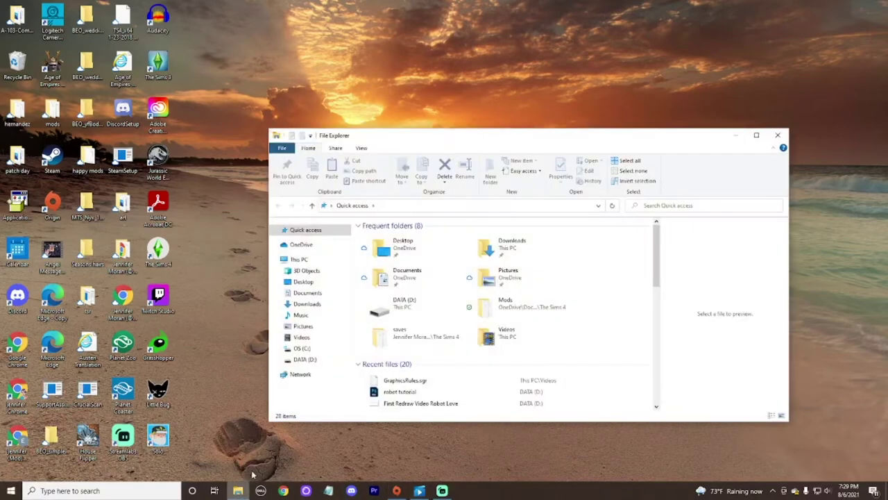
click(332, 261)
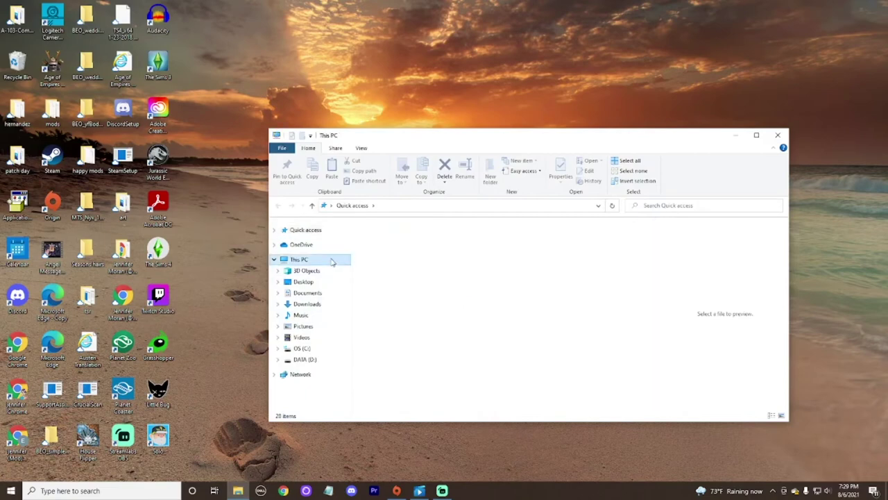
click(430, 338)
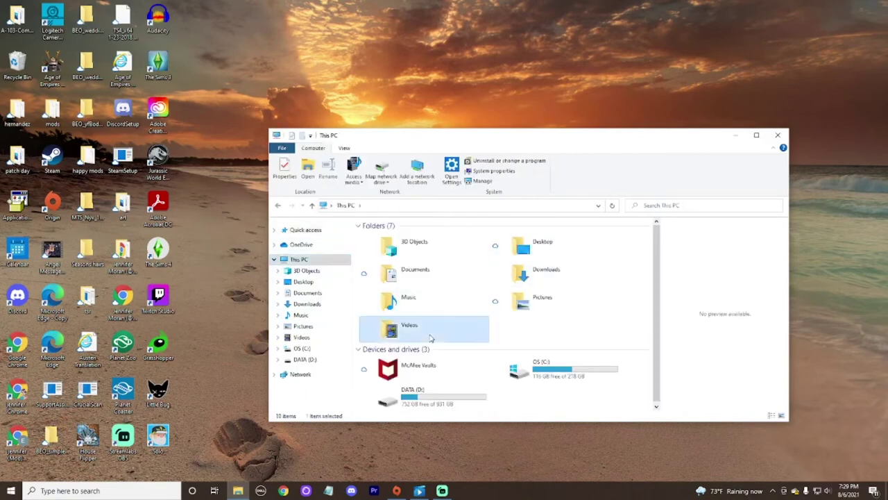
double_click(430, 338)
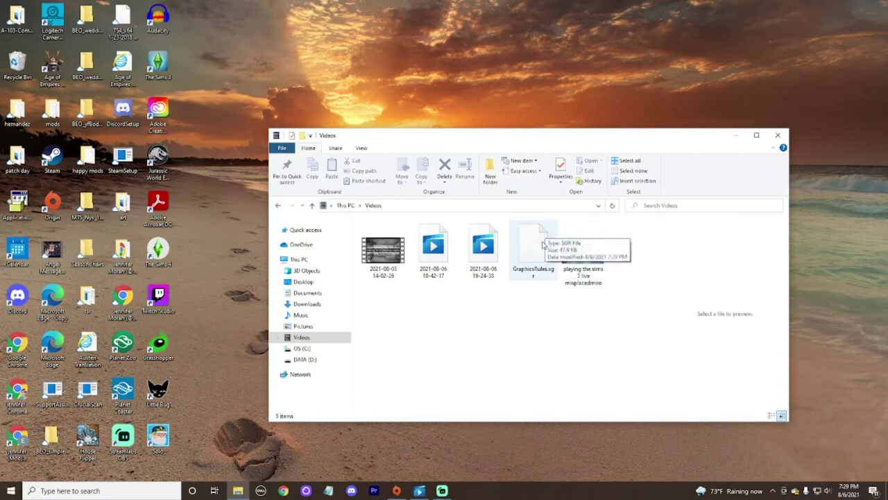
right_click(531, 270)
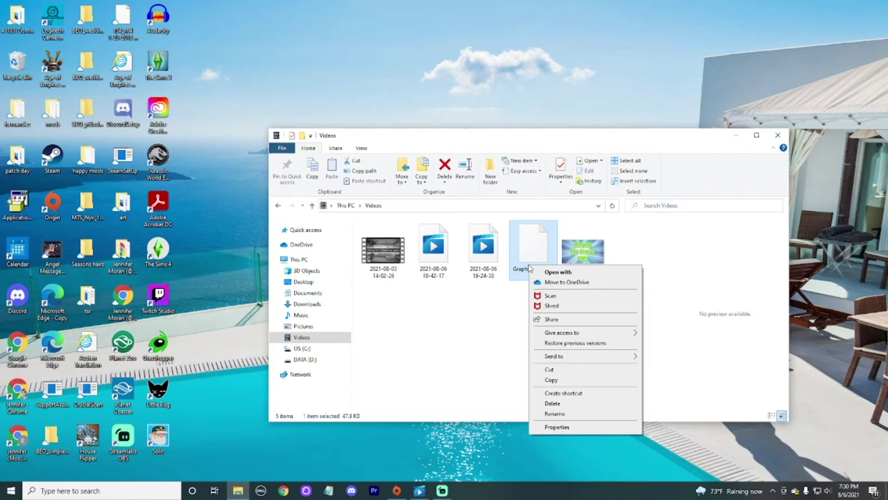
click(595, 375)
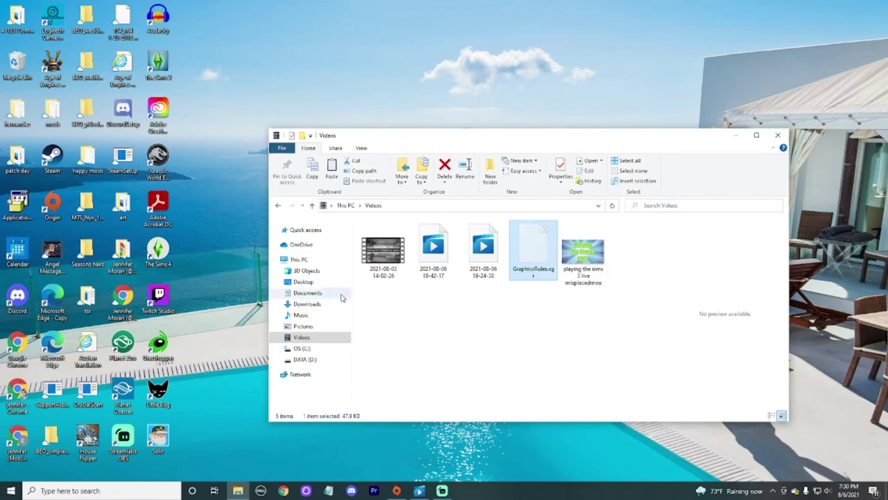
Step: Paste GraphicsRules.sgr into Documents > Electronic Arts > The Sims 4 > ConfigOverride, then close File Explorer
click(307, 293)
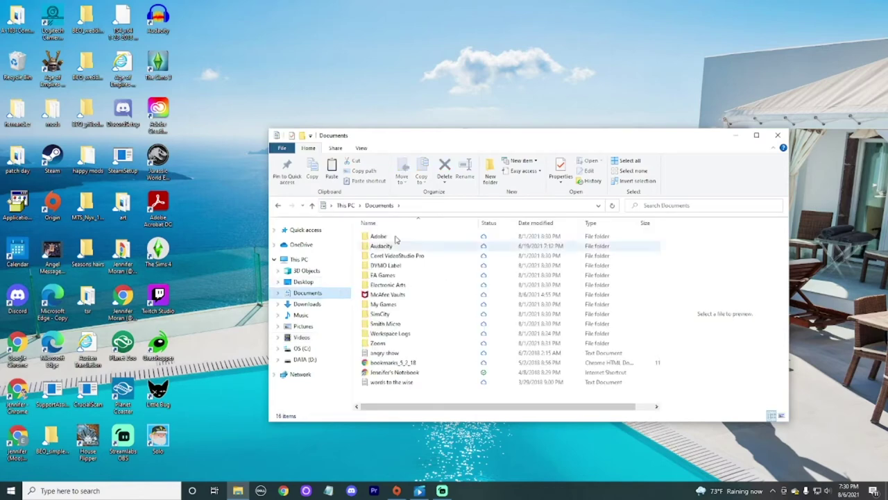
double_click(444, 286)
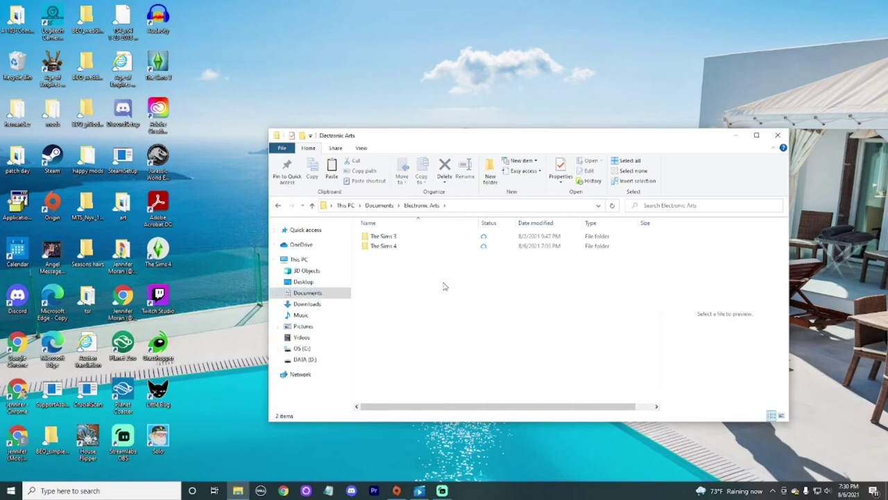
double_click(385, 246)
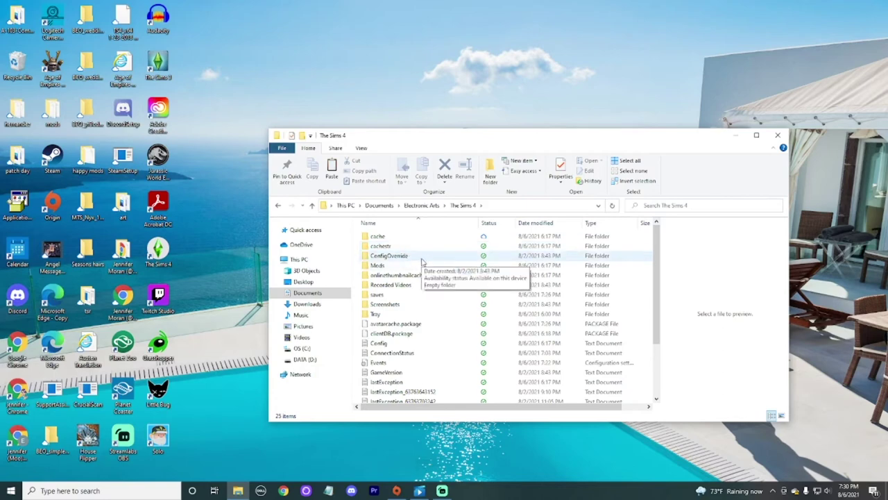
double_click(422, 262)
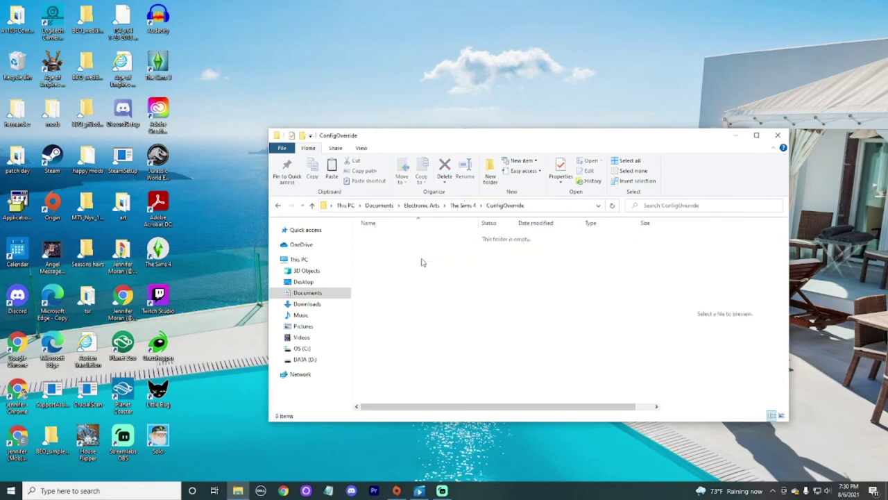
right_click(422, 262)
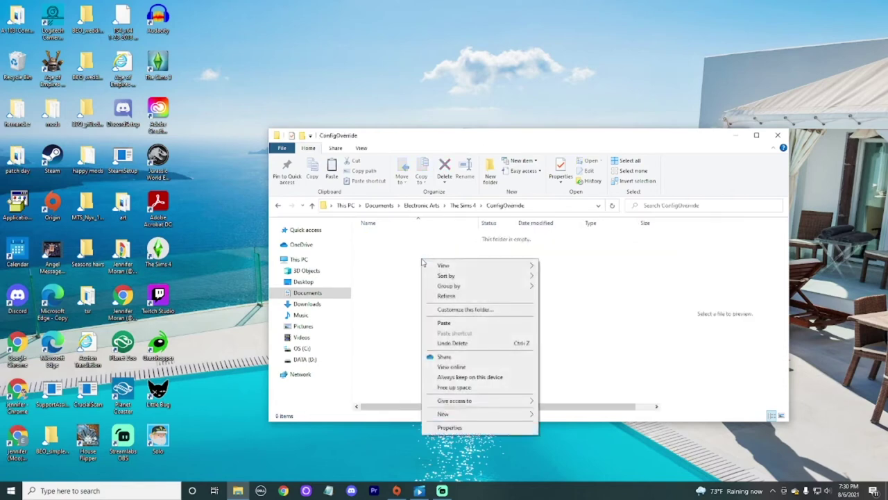
click(469, 322)
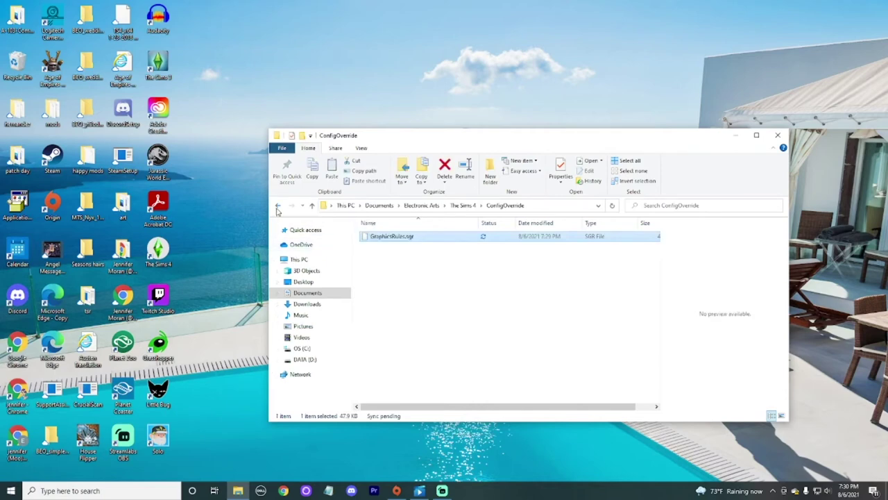
click(278, 207)
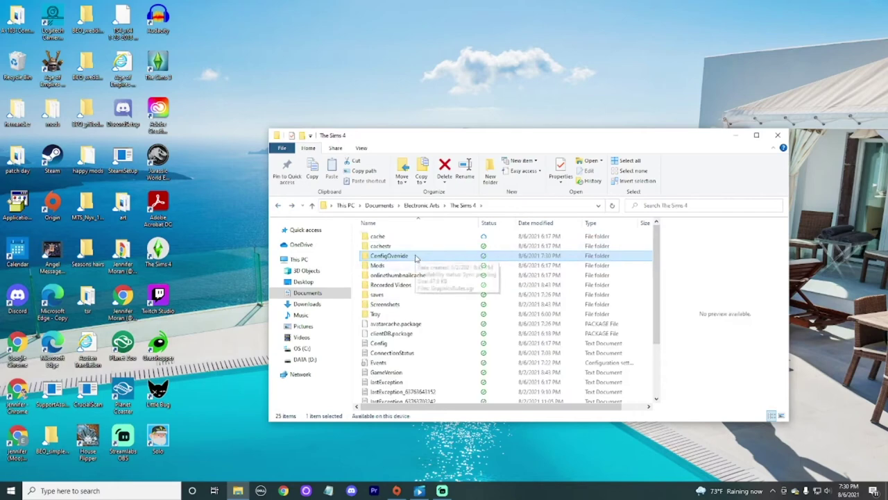
click(776, 139)
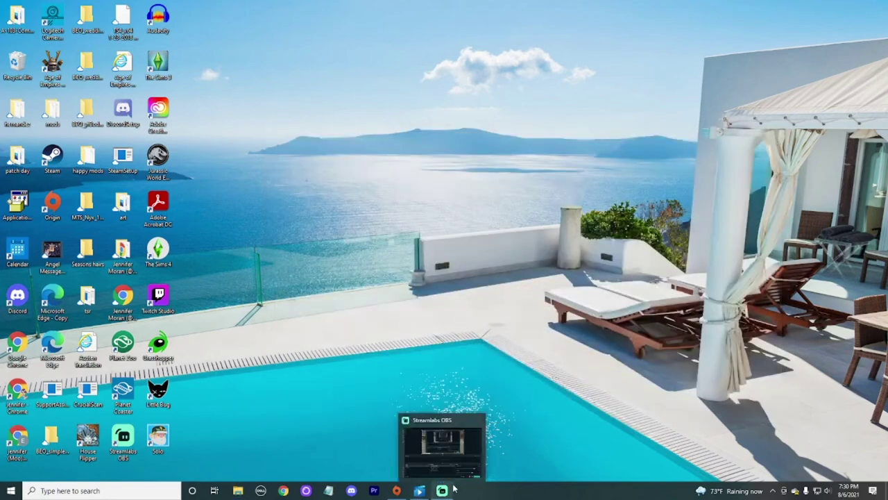
Step: Switch to Origin to relaunch The Sims 4 and examine the plants and beach around the house
click(396, 491)
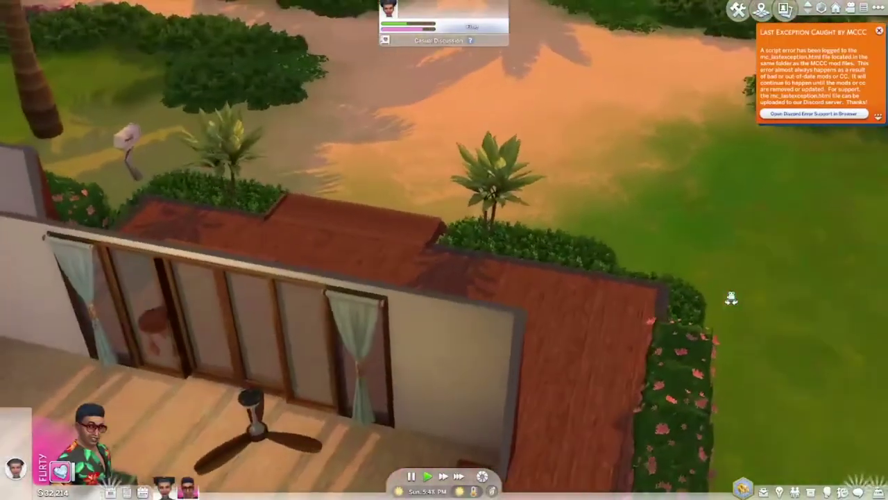
key(w)
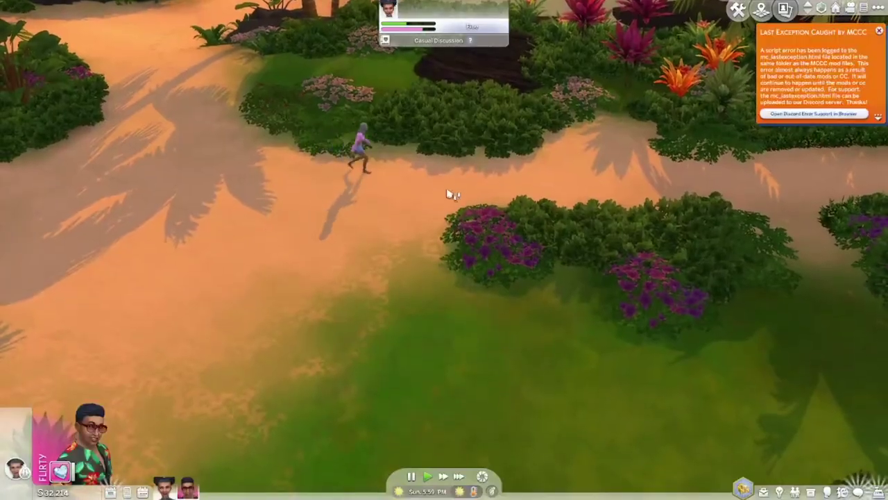
scroll(448, 180, up, 3)
scroll(439, 153, up, 3)
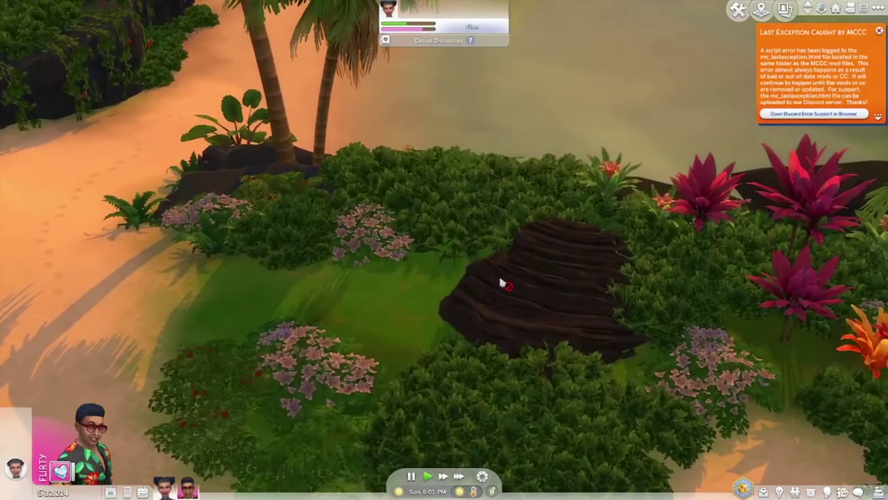
Step: Examine the beach plants and shoreline water up close, and view the household Sim in the floral top on the deck
scroll(498, 274, up, 3)
scroll(534, 213, up, 3)
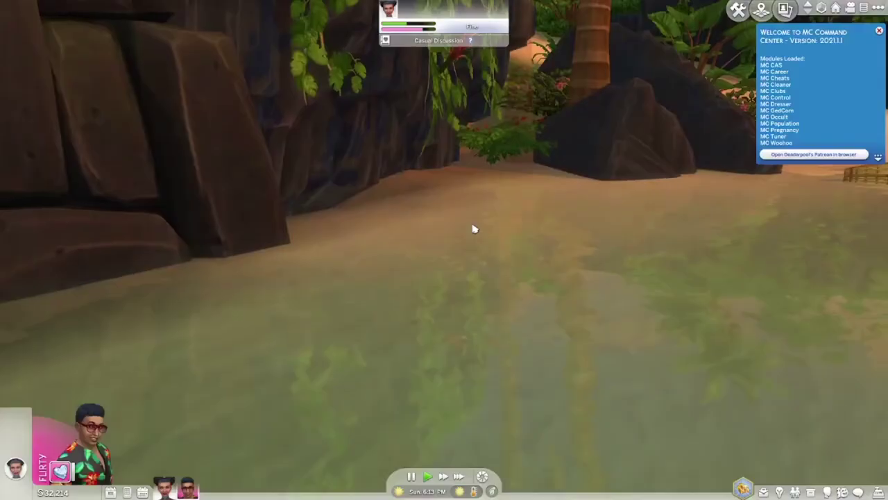
click(166, 488)
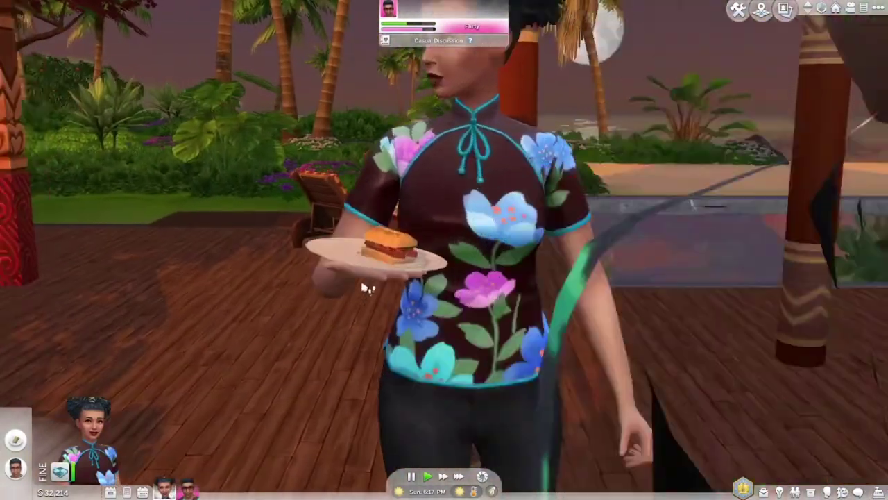
key(Tab)
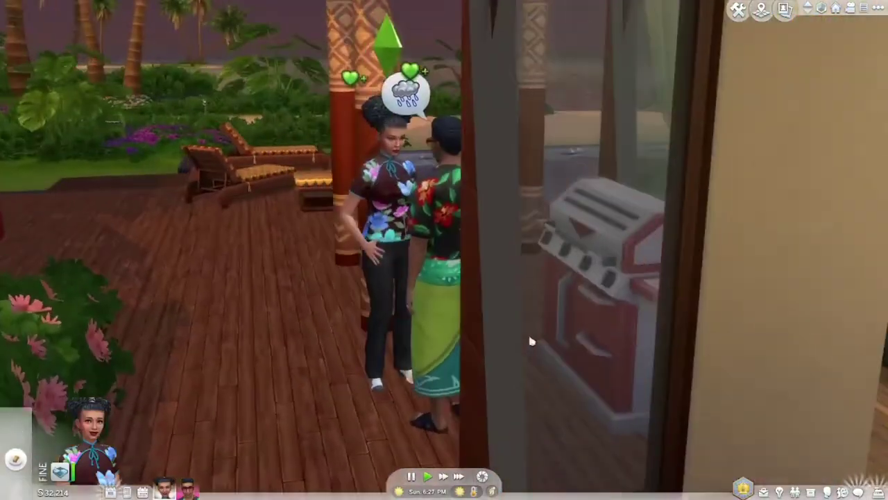
Step: Examine the lighting and shadows in the living room around the green sofa, side table and glass doors
key(d)
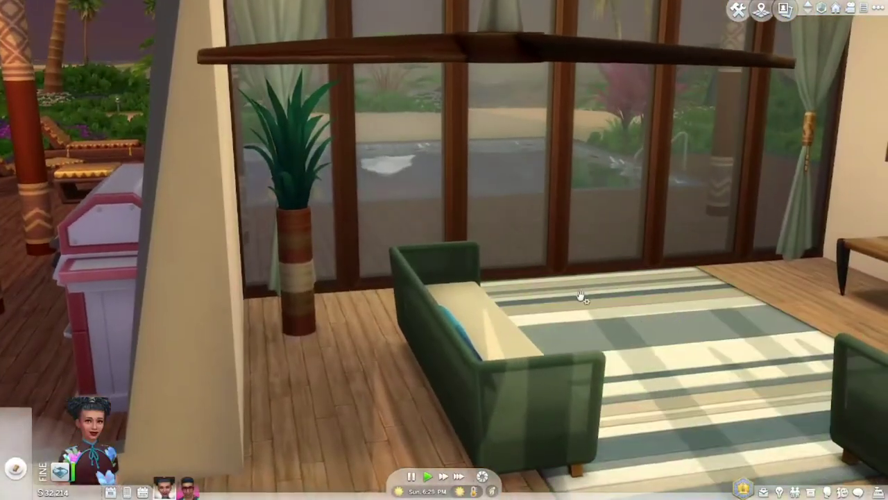
key(e)
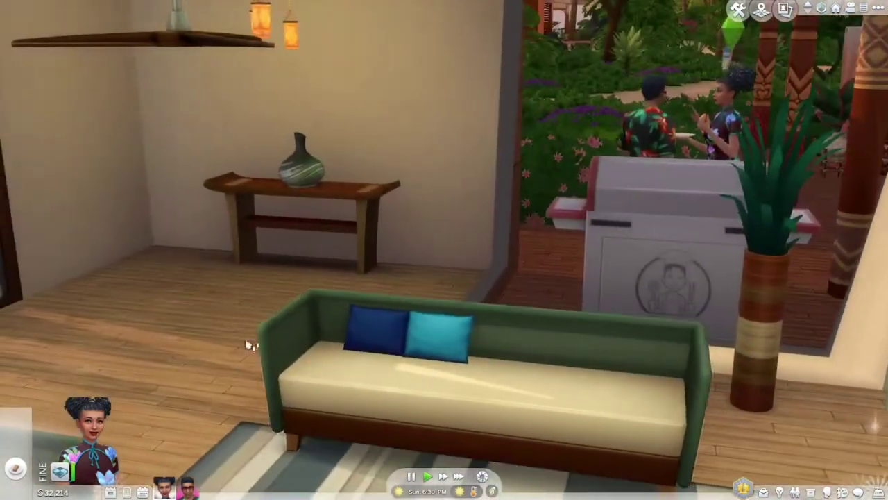
key(a)
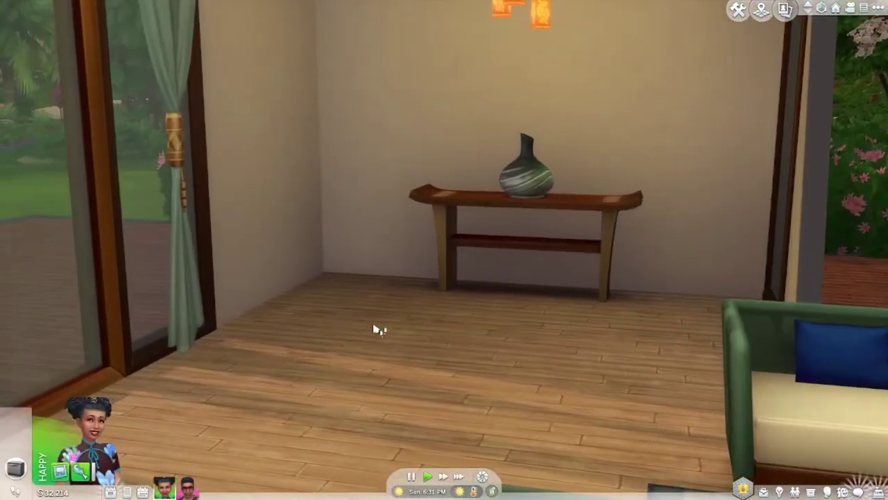
key(q)
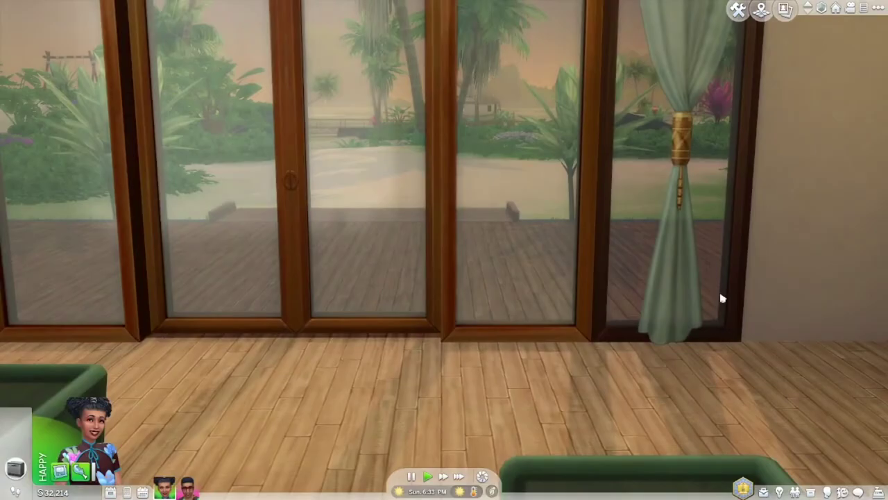
scroll(722, 298, down, 2)
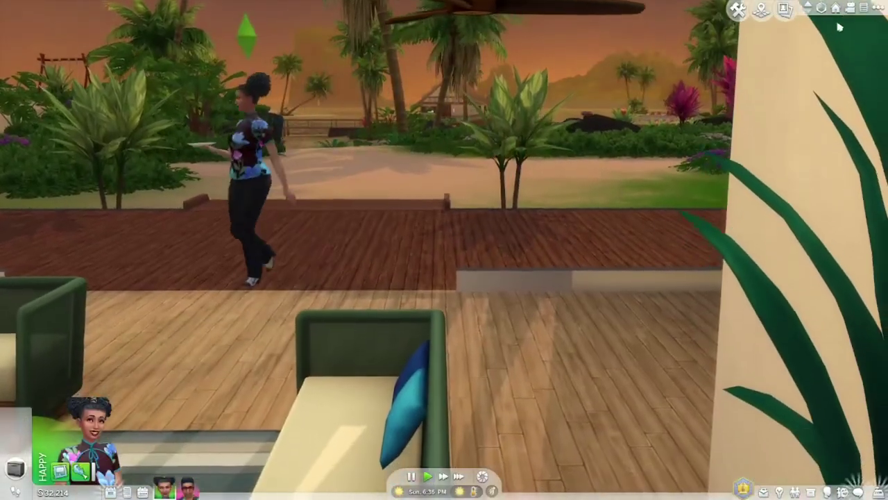
Step: Change the wall display and examine the interior lighting around the staircase, dining table and kitchen
click(835, 8)
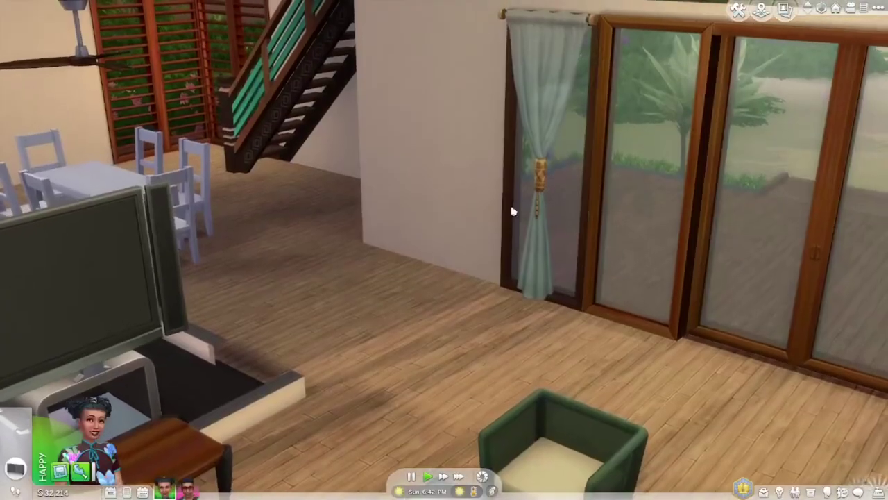
scroll(305, 301, up, 3)
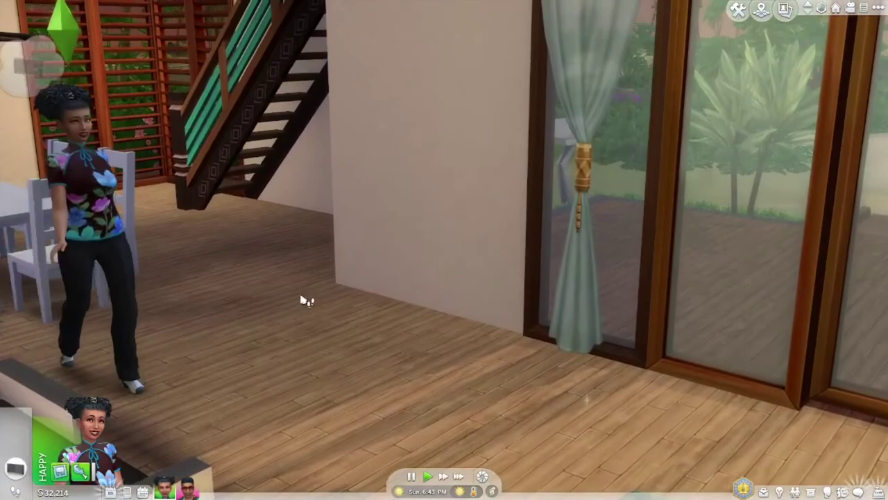
scroll(307, 300, up, 2)
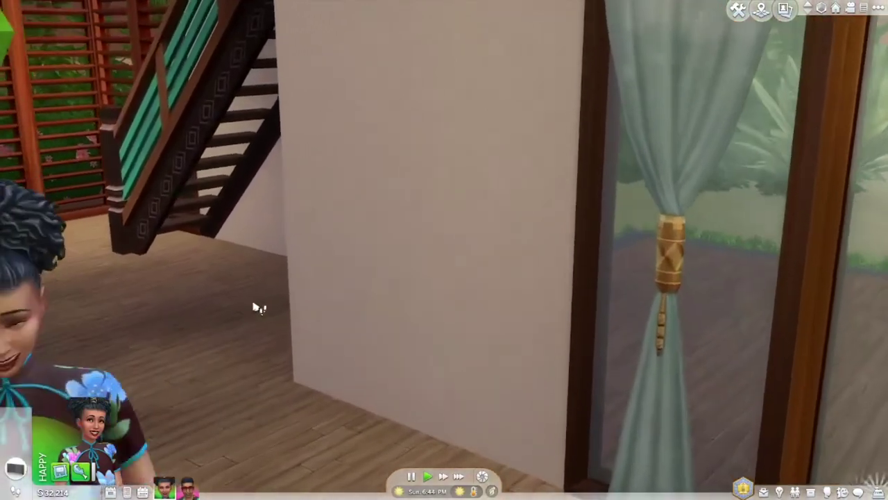
key(a)
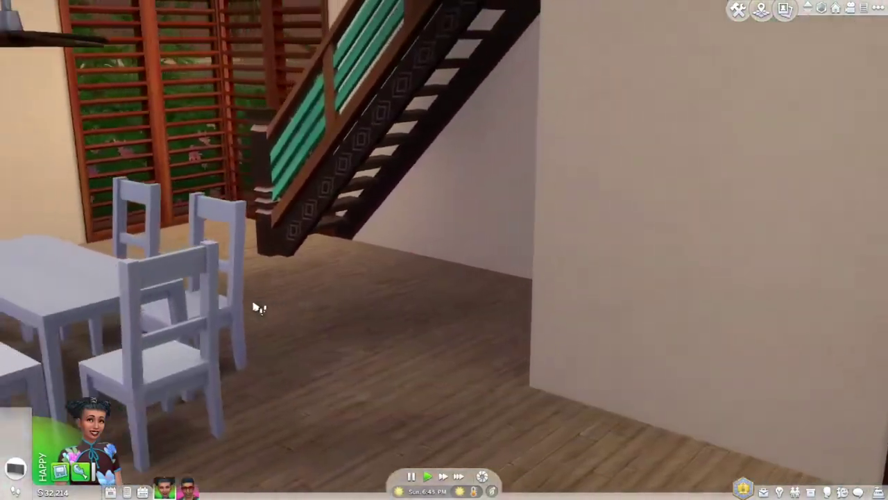
key(q)
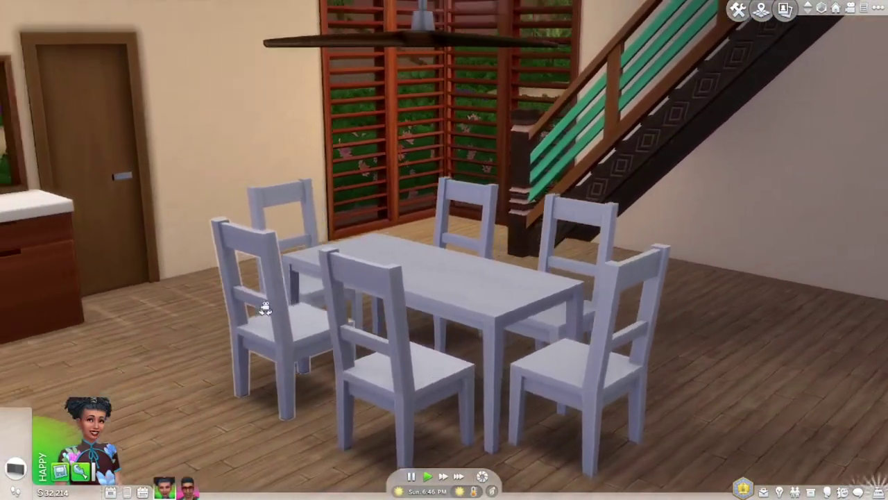
key(a)
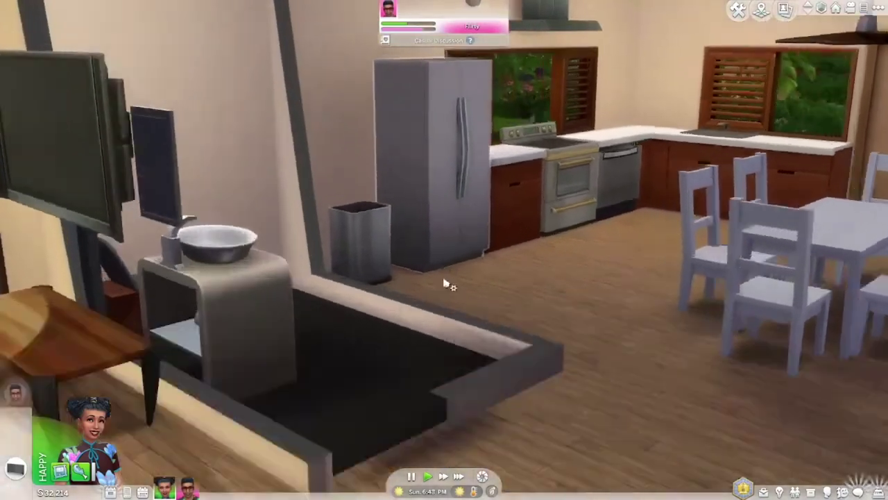
key(d)
key(d)
key(q)
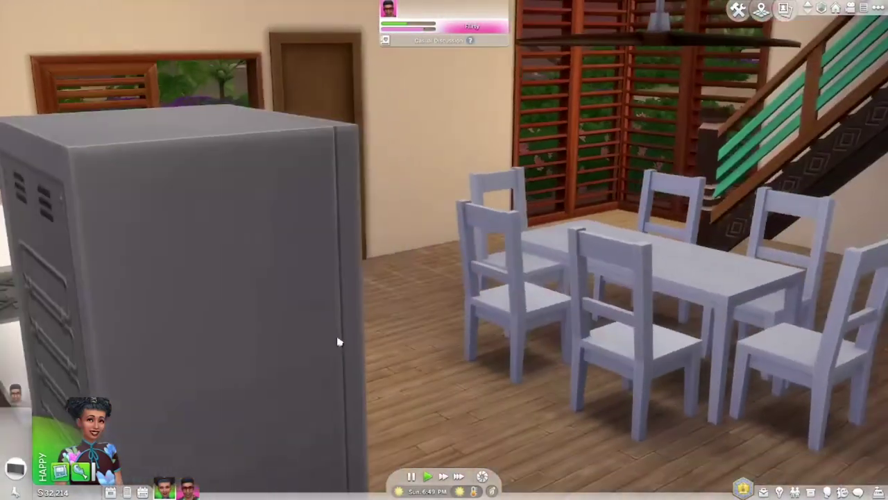